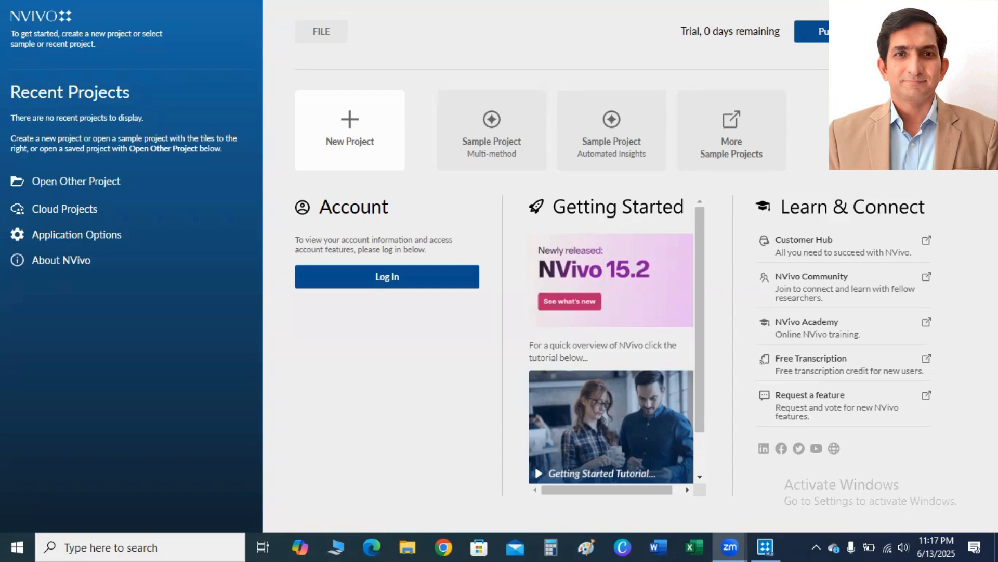
# Create a new project titled PIFs with English (US) as the text content language and close the Files introduction page
pyautogui.click(326, 126)
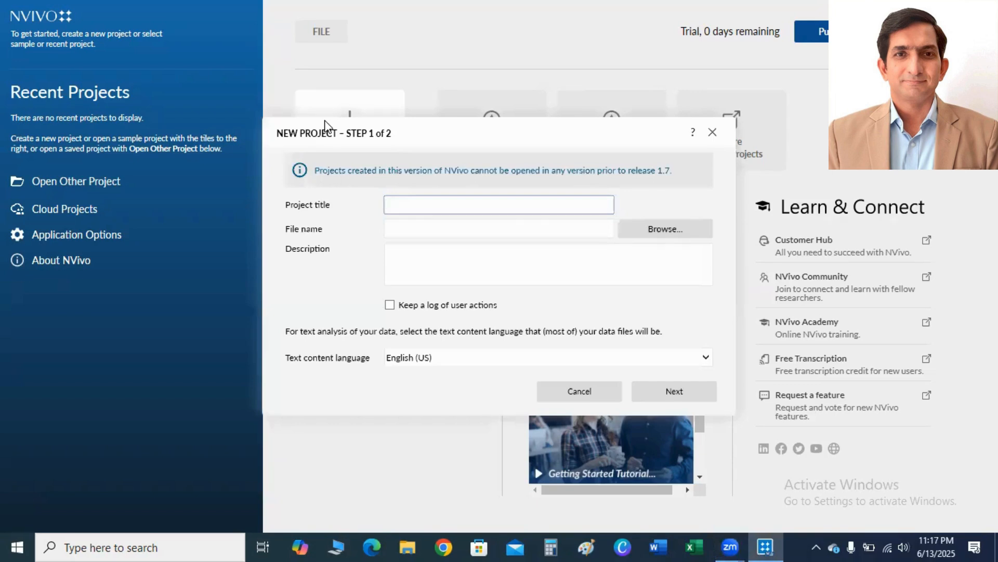
pyautogui.write('PIFs')
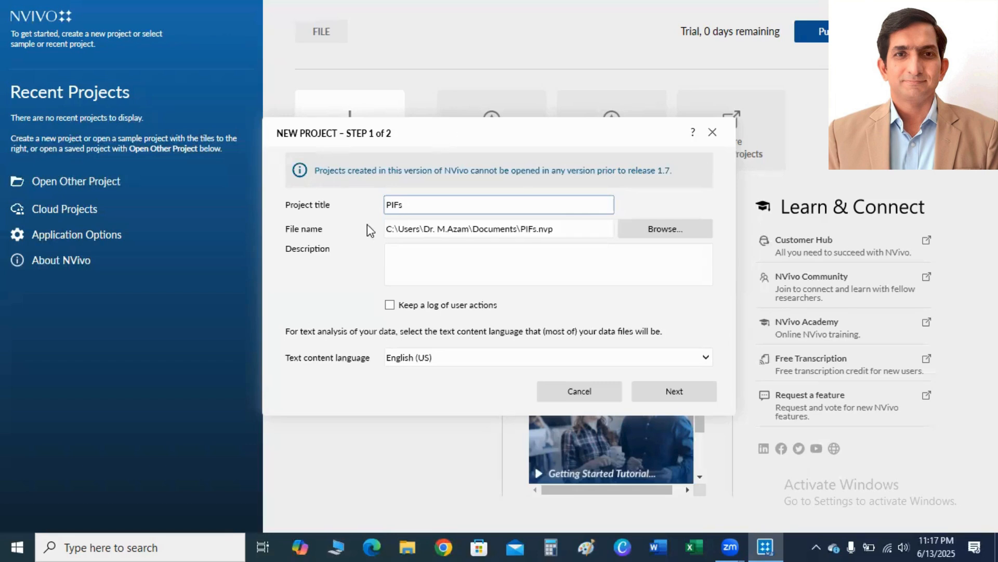
pyautogui.click(674, 391)
pyautogui.click(682, 397)
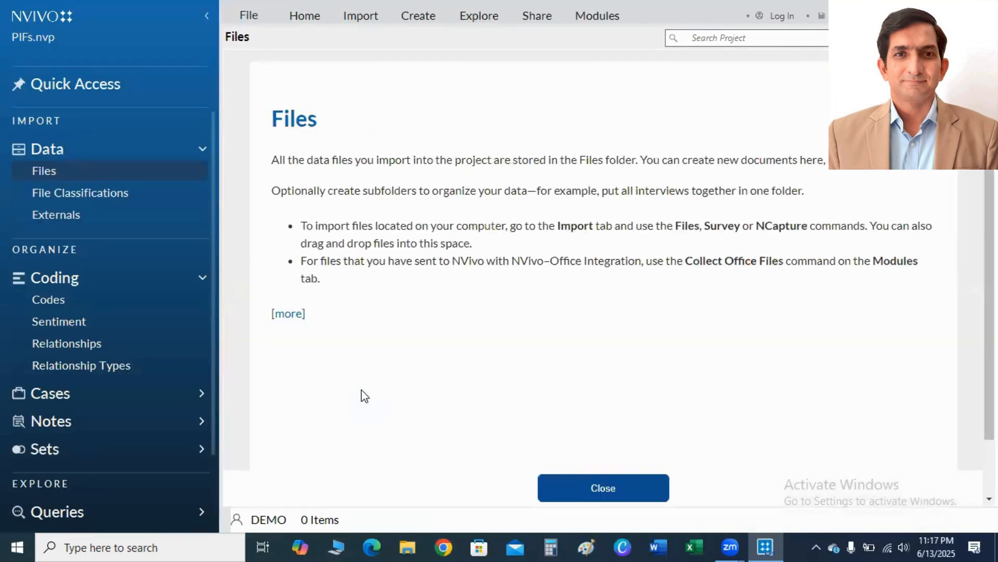
pyautogui.click(596, 490)
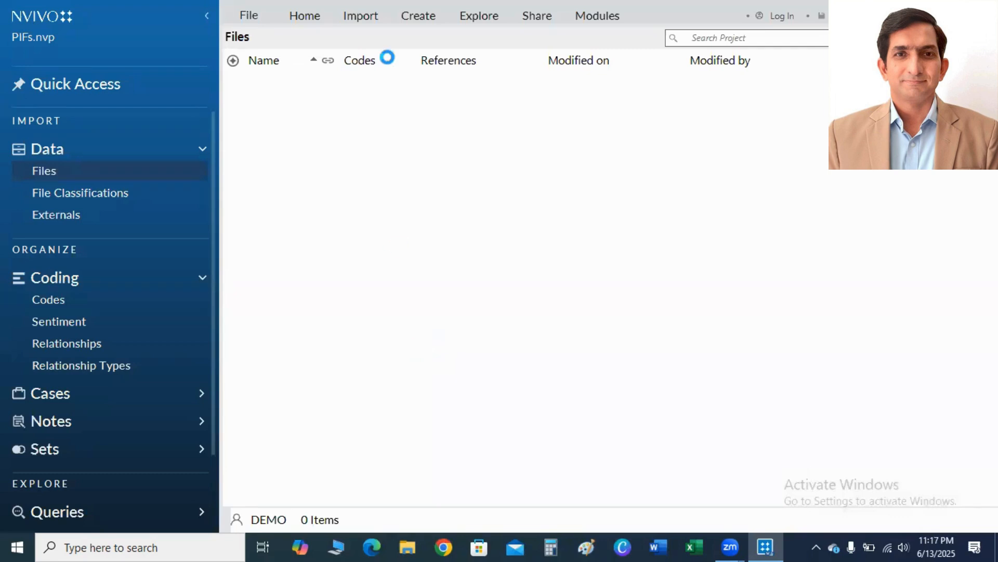
# Import the Participant 1 to Participant 4 Word documents from the desktop into the project's Files folder and maximize the project window
pyautogui.click(363, 18)
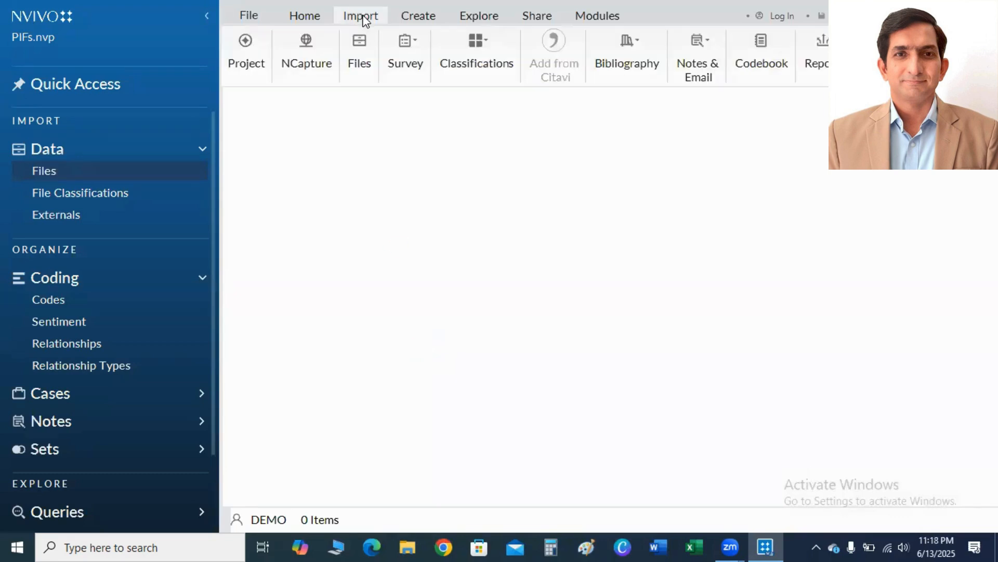
pyautogui.click(358, 73)
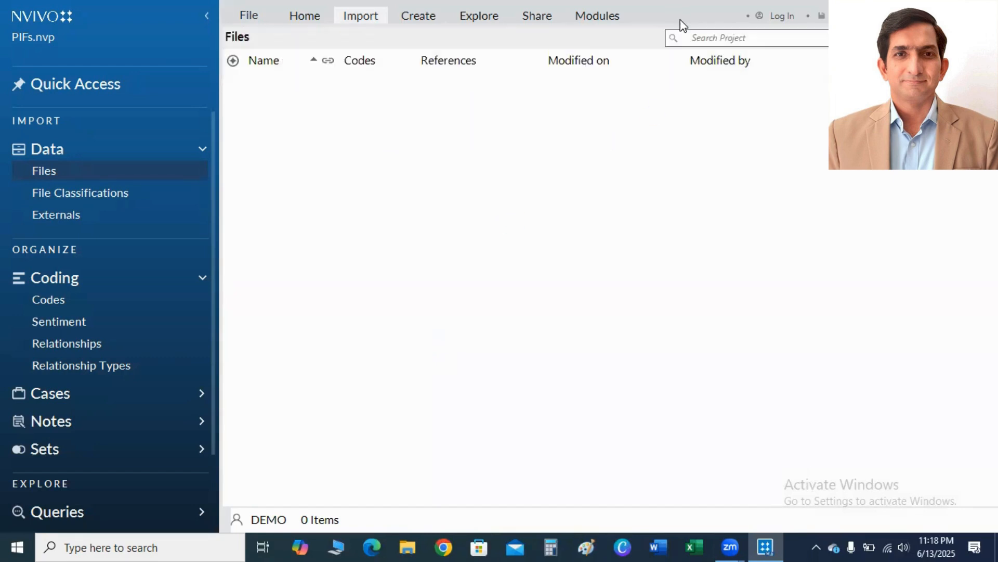
pyautogui.moveTo(682, 25); pyautogui.dragTo(699, 83)
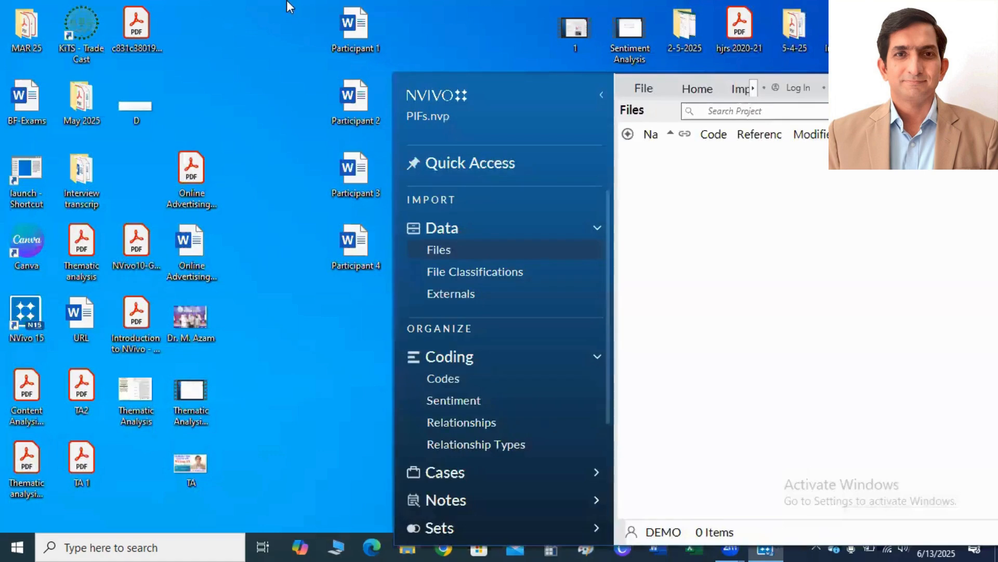
pyautogui.moveTo(286, 1); pyautogui.dragTo(380, 283)
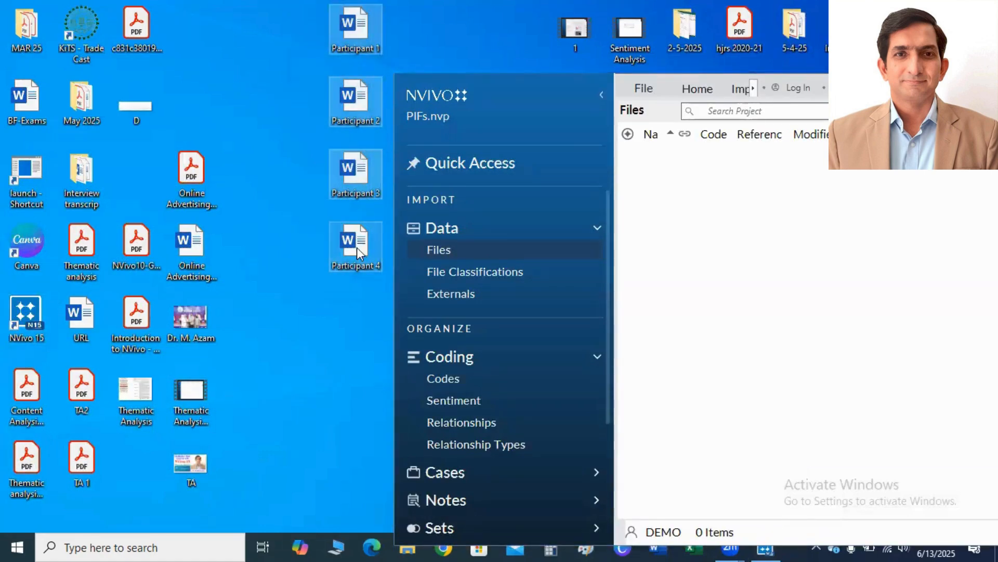
pyautogui.moveTo(359, 244); pyautogui.dragTo(677, 304)
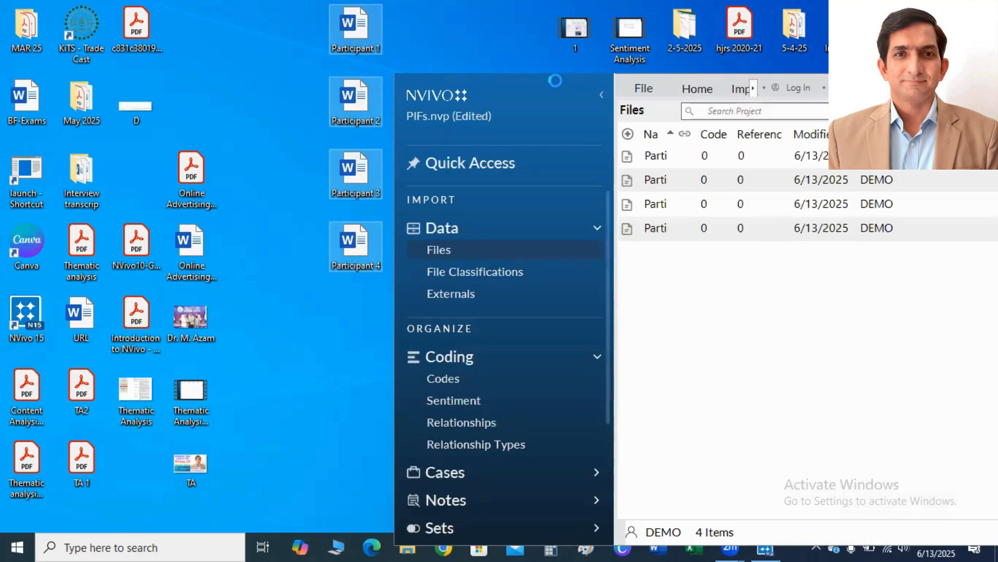
pyautogui.doubleClick(555, 81)
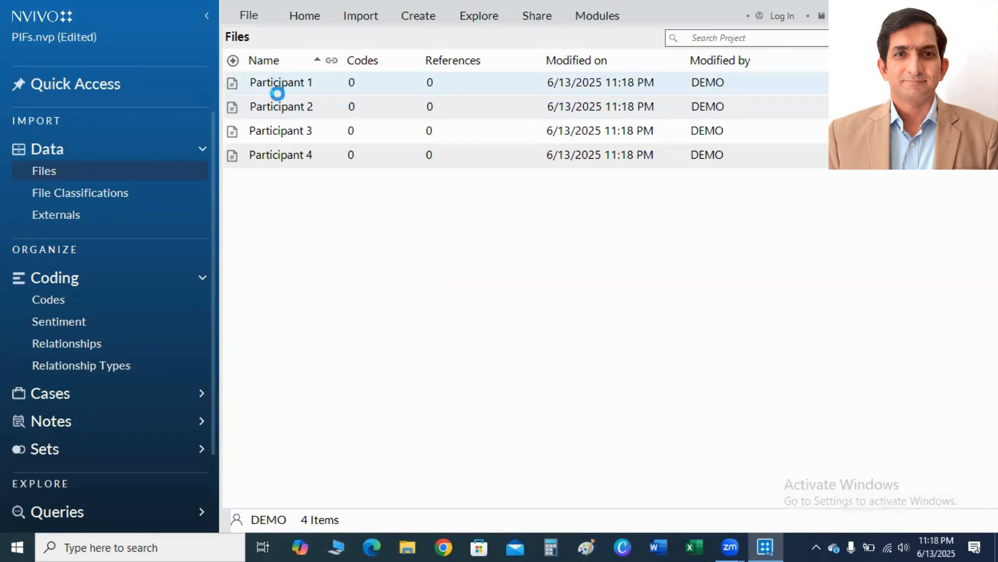
# Autocode all four participant files using the Identify themes option and generate the list of themes
pyautogui.click(290, 81)
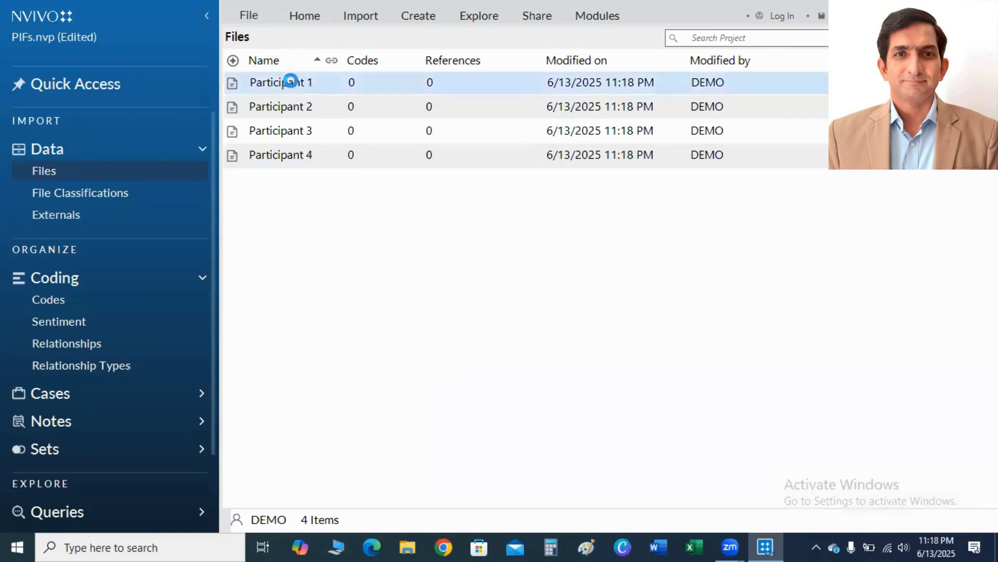
pyautogui.keyDown('shift'); pyautogui.click(287, 107); pyautogui.keyUp('shift')
pyautogui.keyDown('shift'); pyautogui.click(285, 130); pyautogui.keyUp('shift')
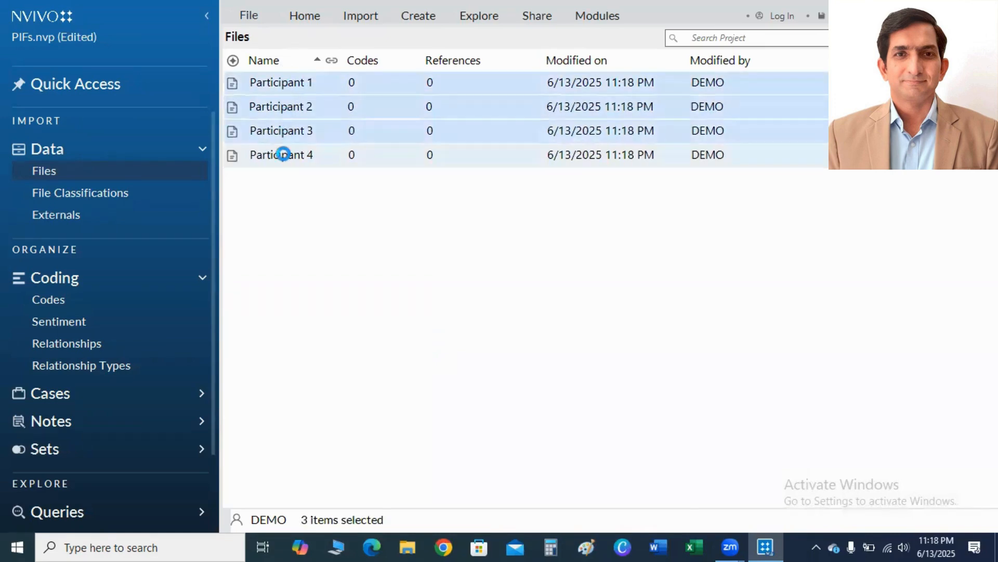
pyautogui.keyDown('shift'); pyautogui.click(286, 155); pyautogui.keyUp('shift')
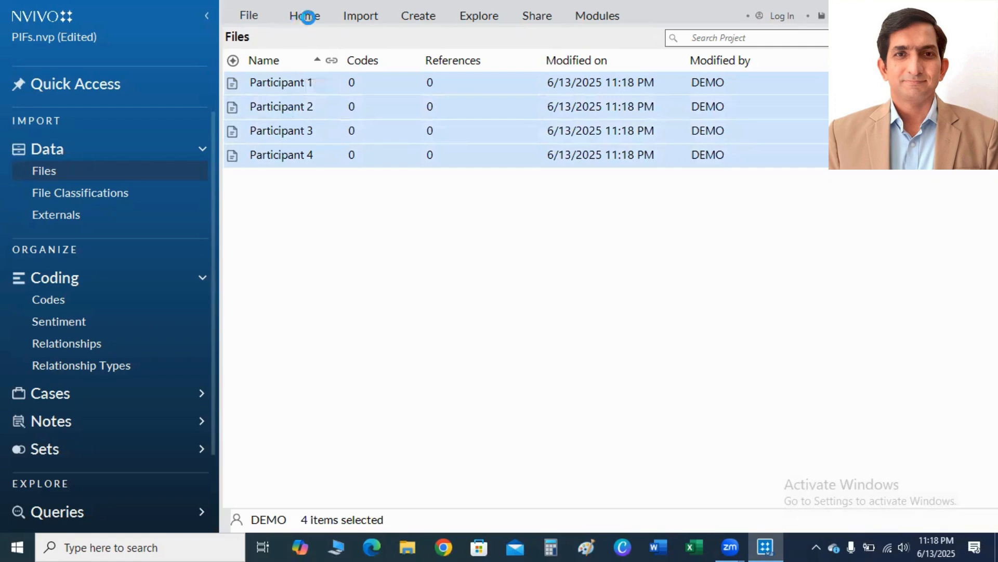
pyautogui.click(291, 15)
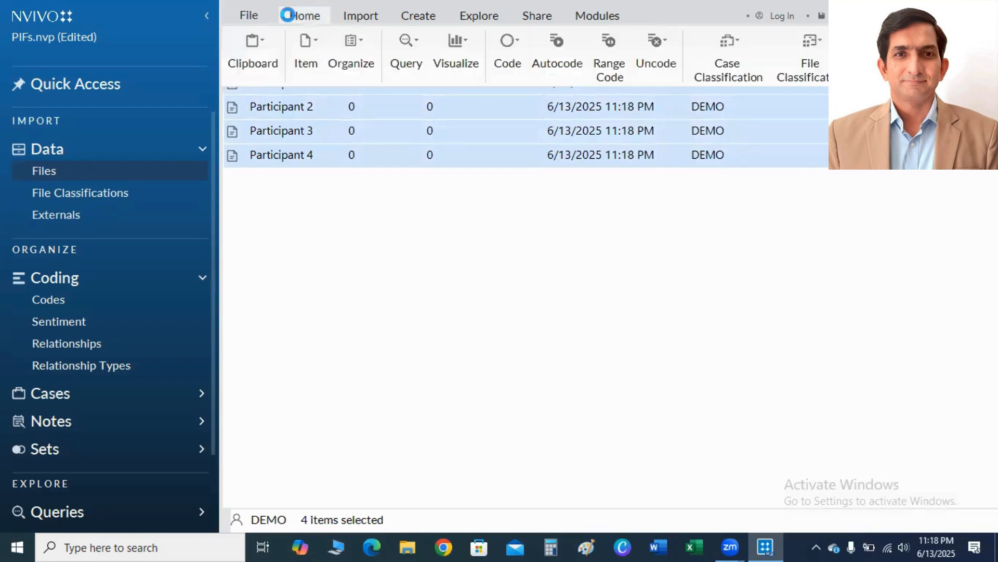
pyautogui.click(558, 53)
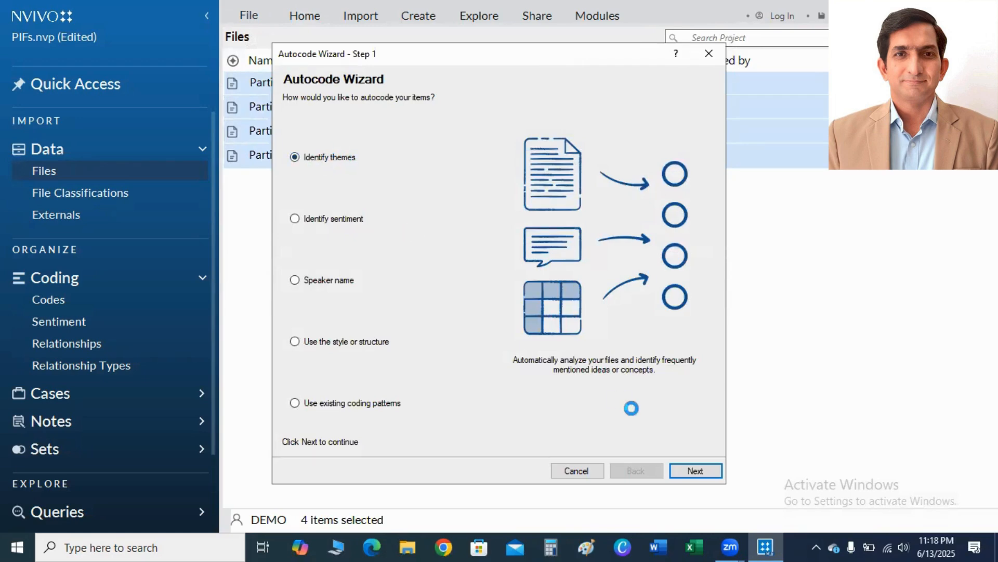
pyautogui.click(698, 470)
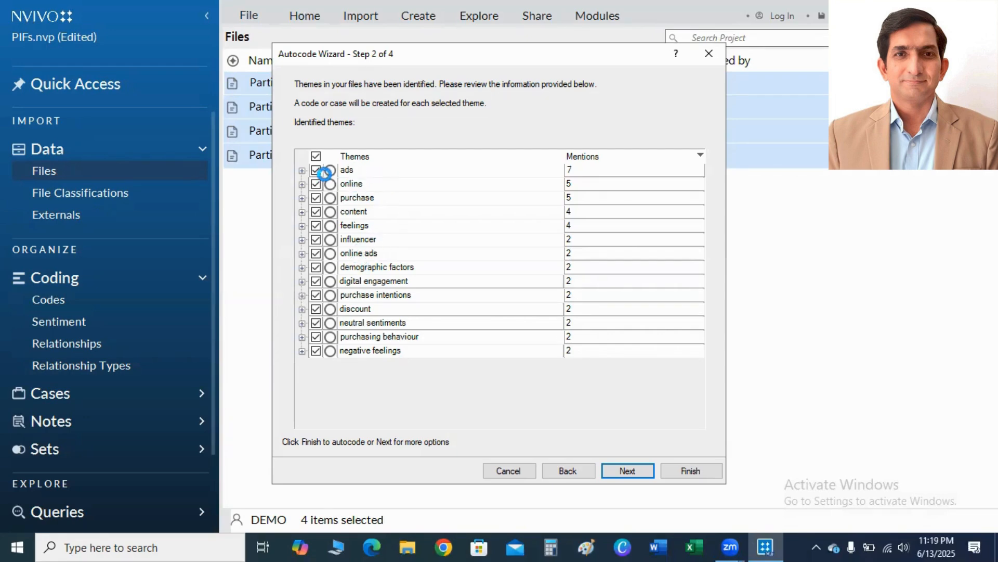
# Exclude the ads and online themes from the autocoding and keep Code sentences as the coding level
pyautogui.click(315, 170)
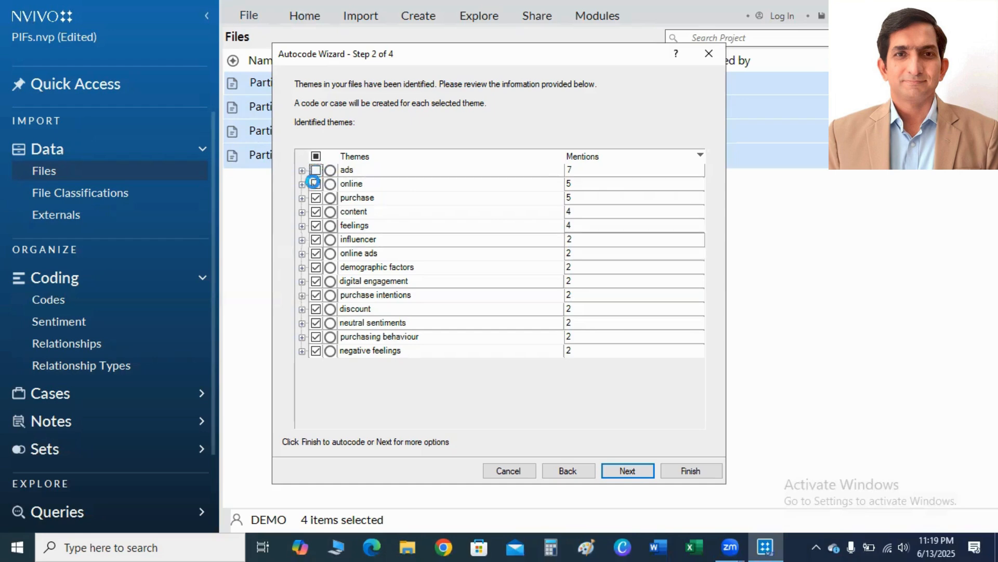
pyautogui.click(315, 183)
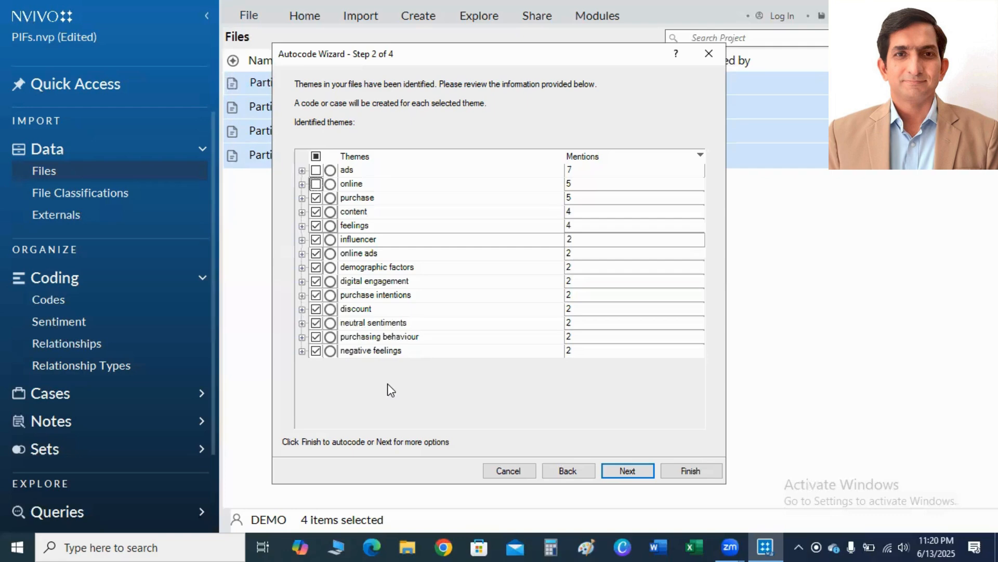
pyautogui.click(613, 476)
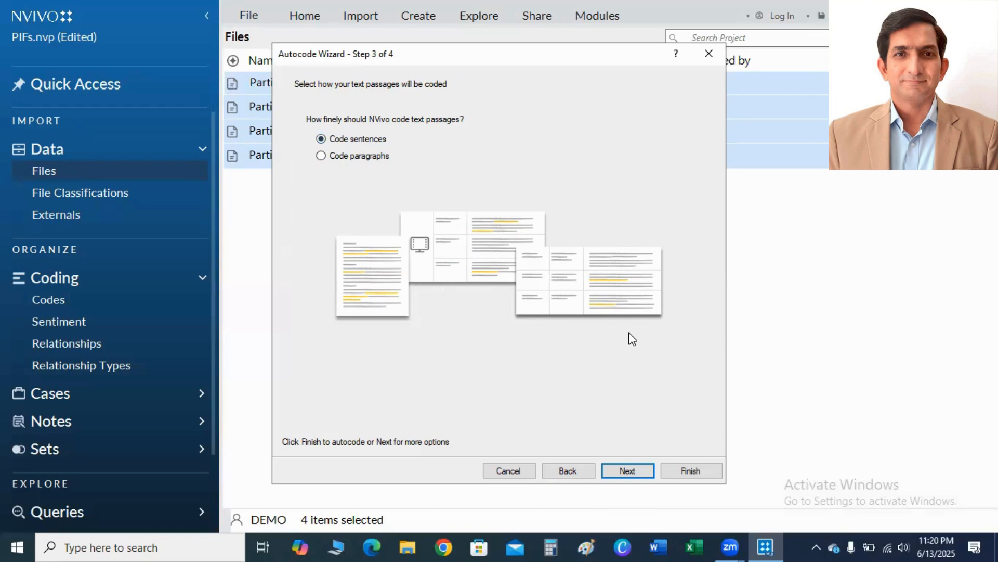
pyautogui.click(632, 472)
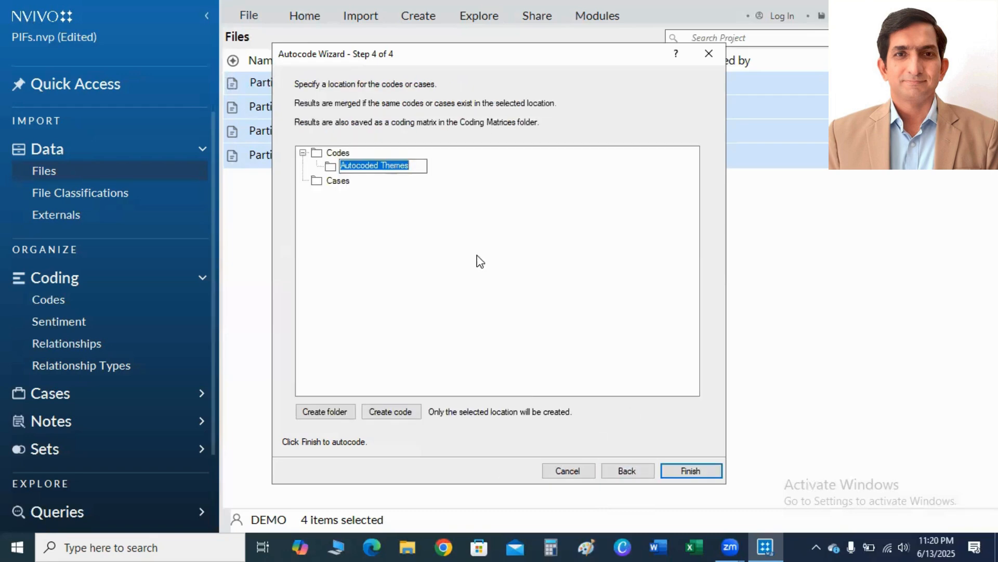
# Name the folder for the autocoded themes PI Factors and finish the autocoding
pyautogui.write('P')
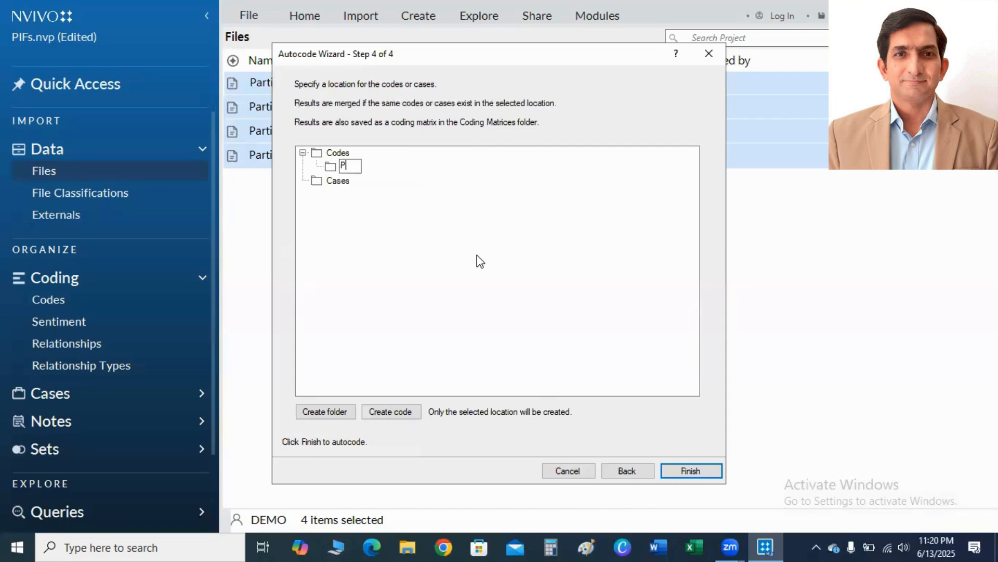
pyautogui.write('I')
pyautogui.write('F')
pyautogui.press('BackSpace')
pyautogui.write('Factors')
pyautogui.press('Return')
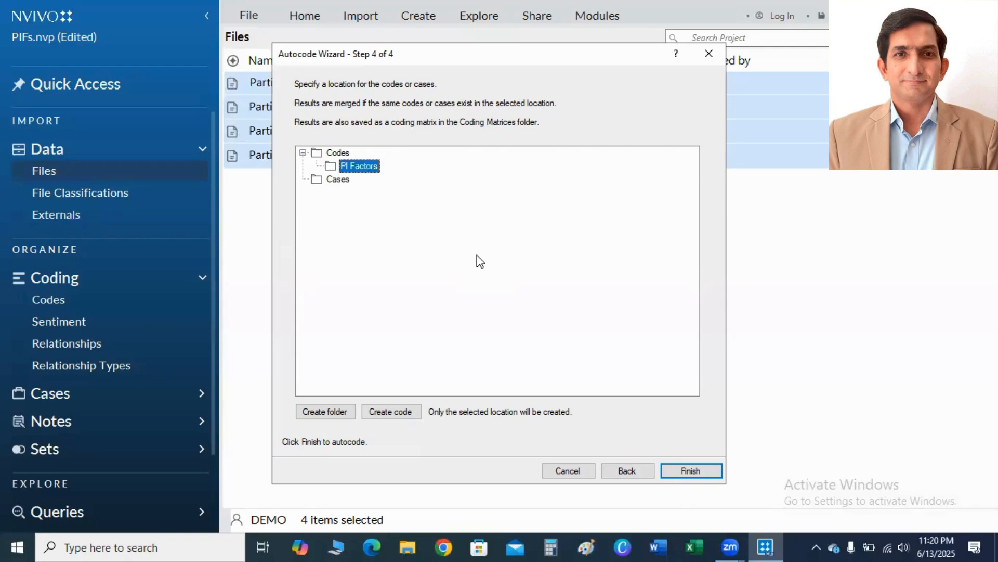
pyautogui.click(692, 470)
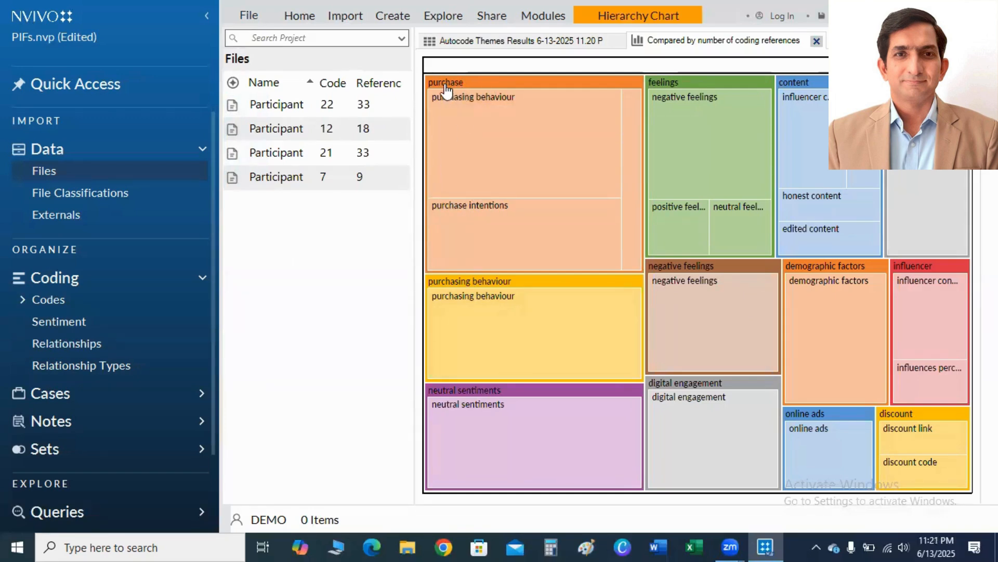
# Examine the coding references of the purchase, purchasing behaviour and feelings themes in the hierarchy chart and its summary table
pyautogui.moveTo(473, 82)
pyautogui.moveTo(496, 134)
pyautogui.moveTo(473, 211)
pyautogui.moveTo(458, 295)
pyautogui.moveTo(471, 323)
pyautogui.moveTo(711, 168)
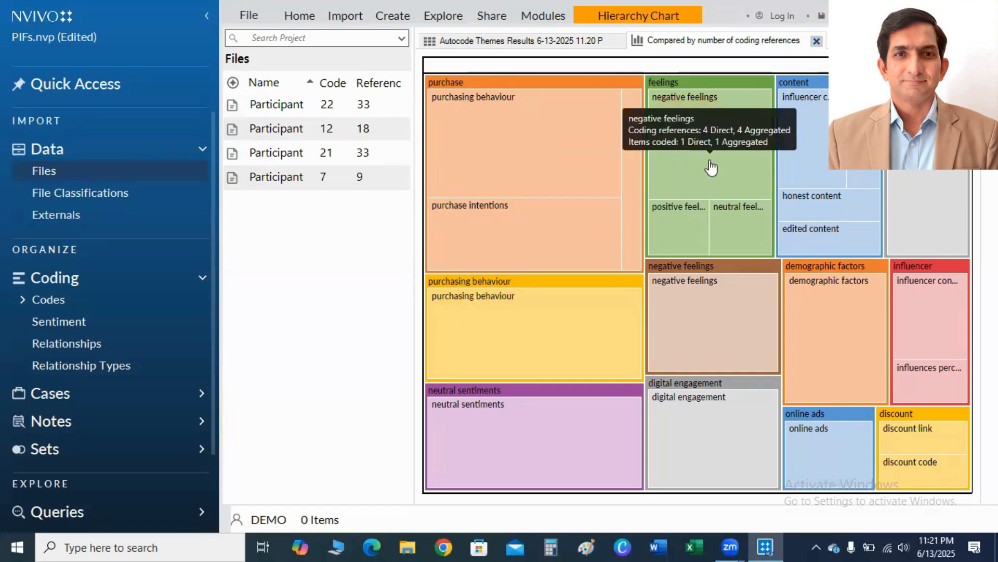
pyautogui.moveTo(541, 86)
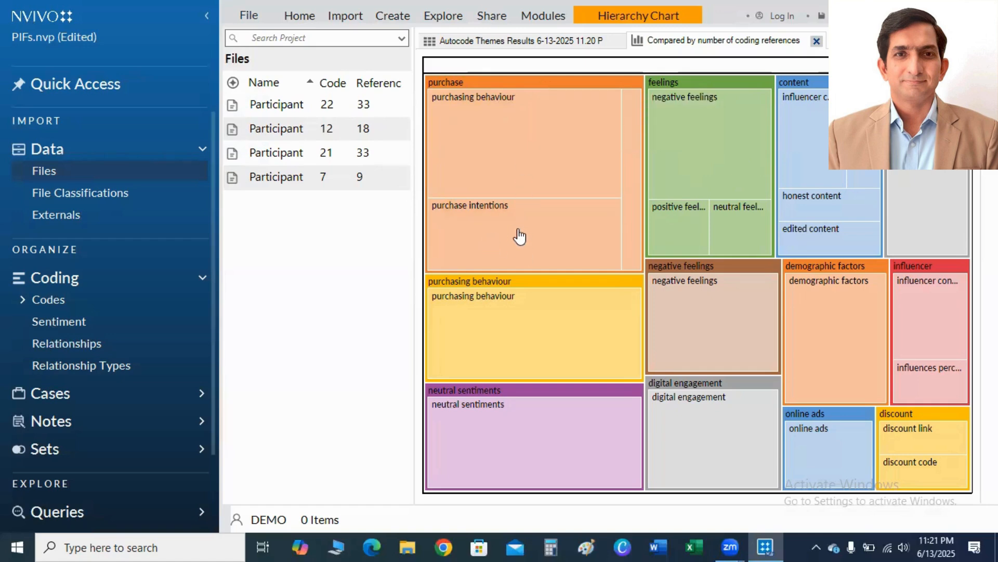
pyautogui.moveTo(520, 237)
pyautogui.click(989, 140)
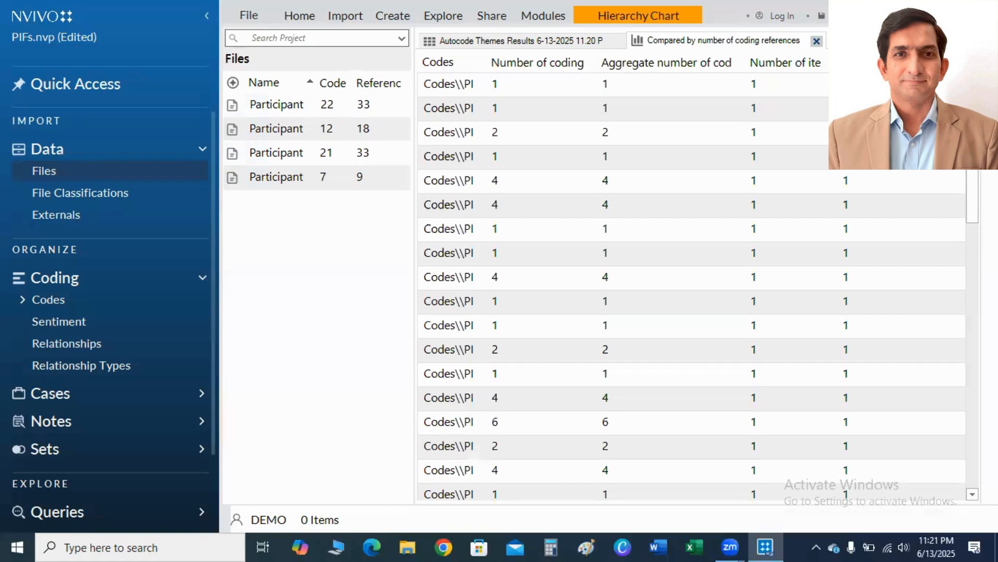
pyautogui.click(989, 81)
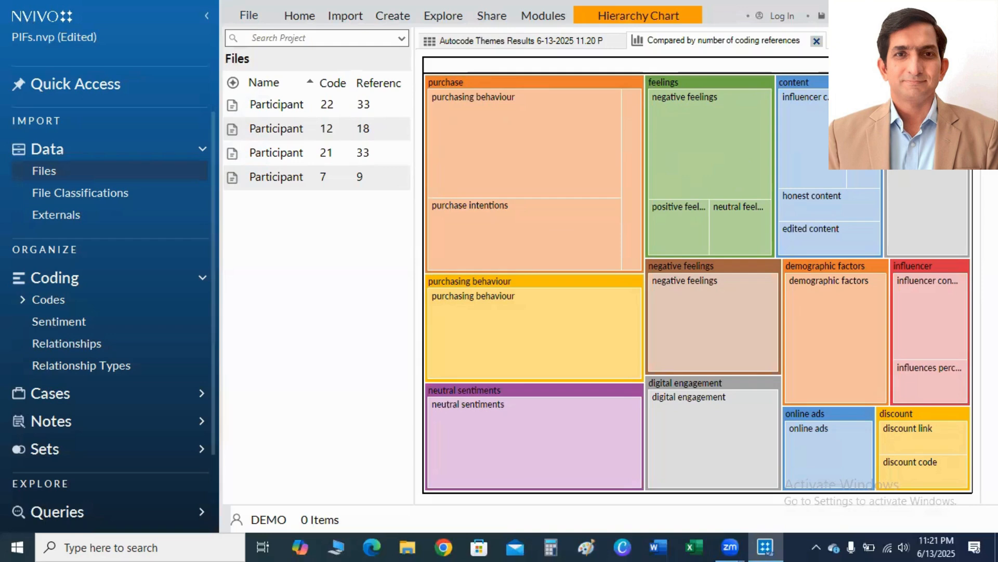
# Run a word frequency query on the four participant files and show the results as a word cloud
pyautogui.click(304, 104)
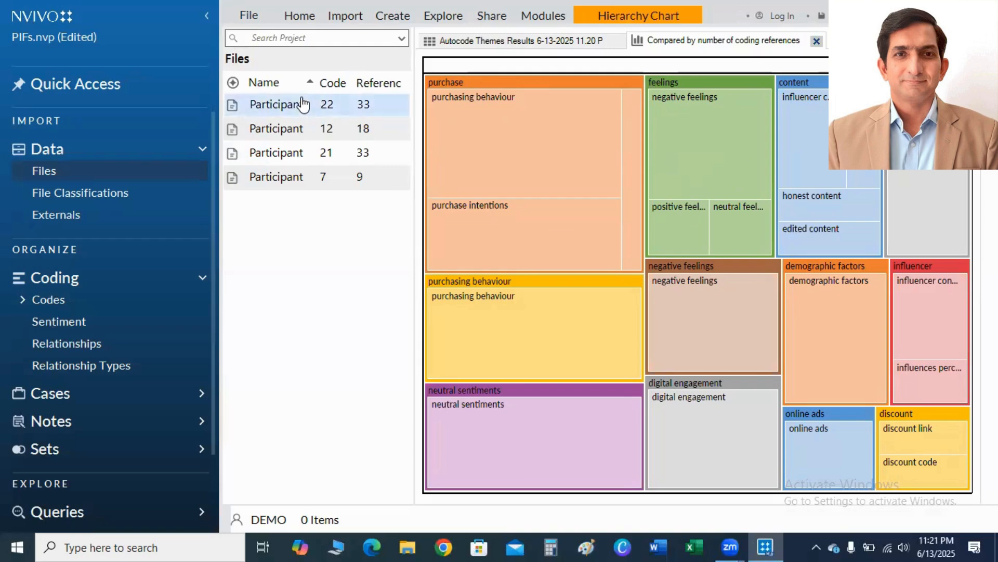
pyautogui.click(288, 130)
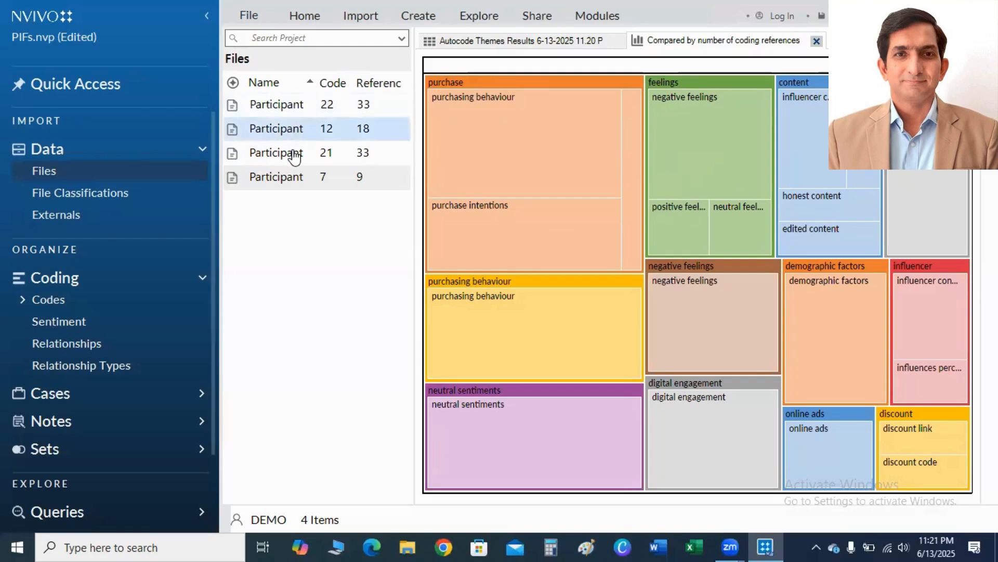
pyautogui.click(289, 110)
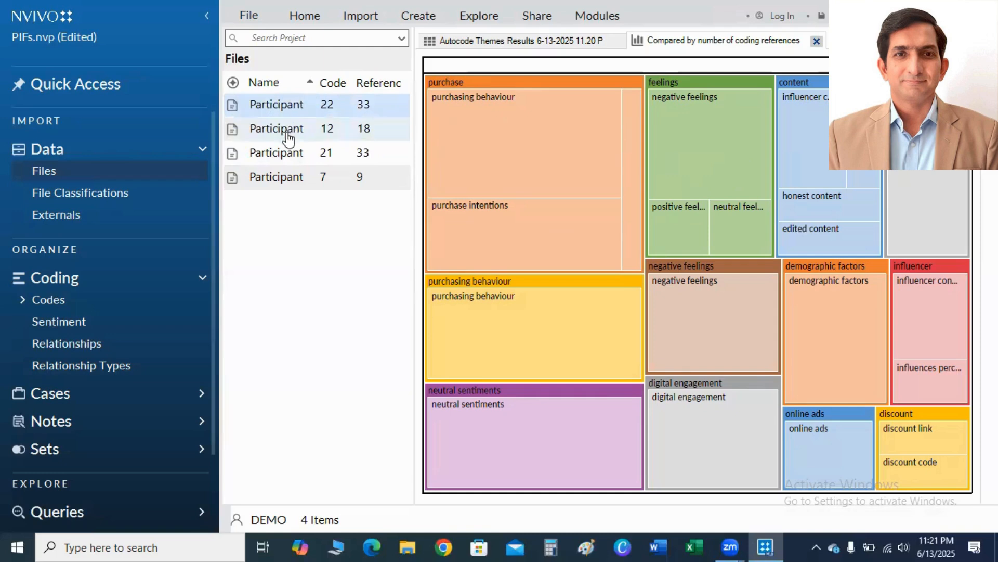
pyautogui.keyDown('shift'); pyautogui.click(285, 130); pyautogui.keyUp('shift')
pyautogui.keyDown('shift'); pyautogui.click(284, 156); pyautogui.keyUp('shift')
pyautogui.keyDown('shift'); pyautogui.click(281, 177); pyautogui.keyUp('shift')
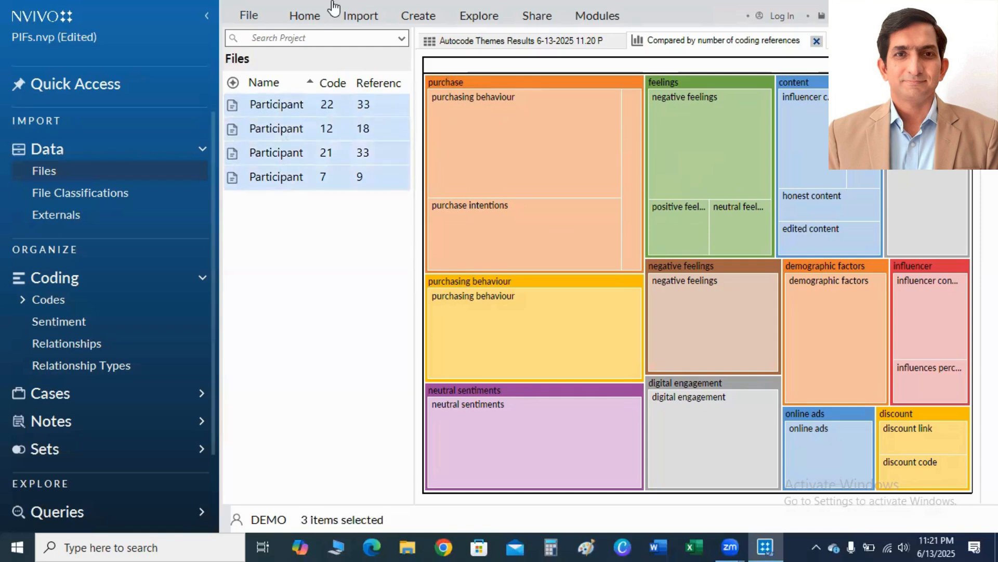
pyautogui.click(296, 21)
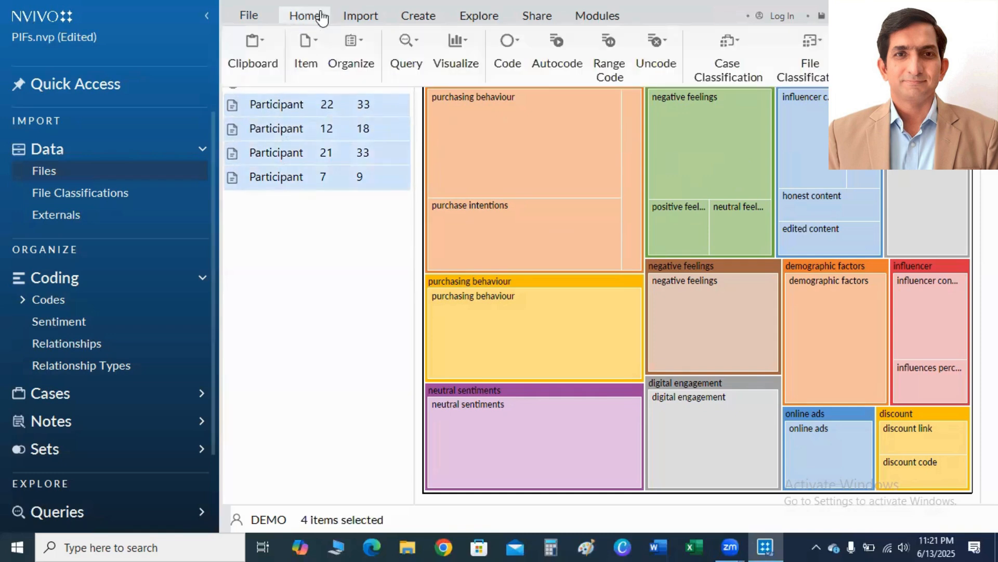
pyautogui.click(409, 59)
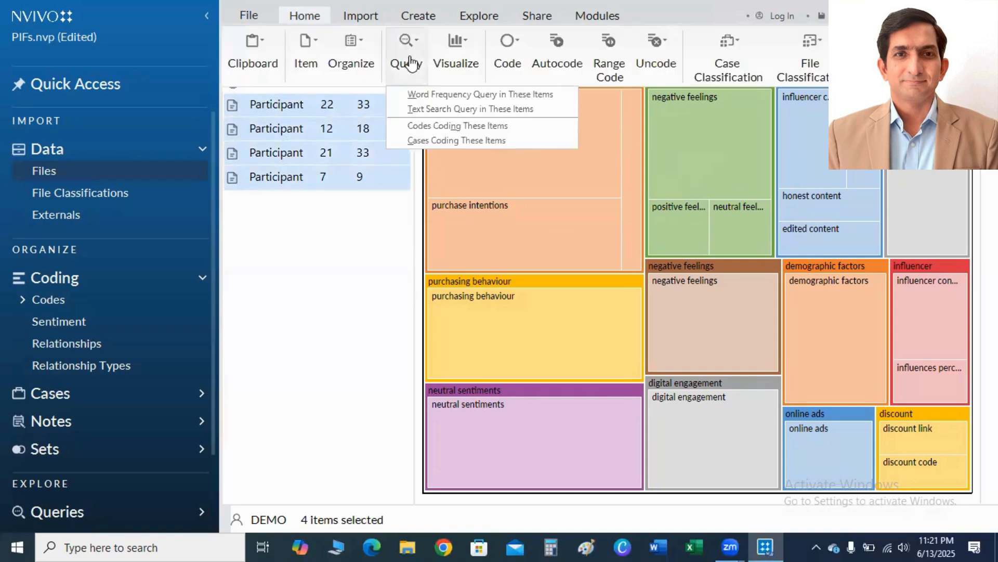
pyautogui.click(445, 104)
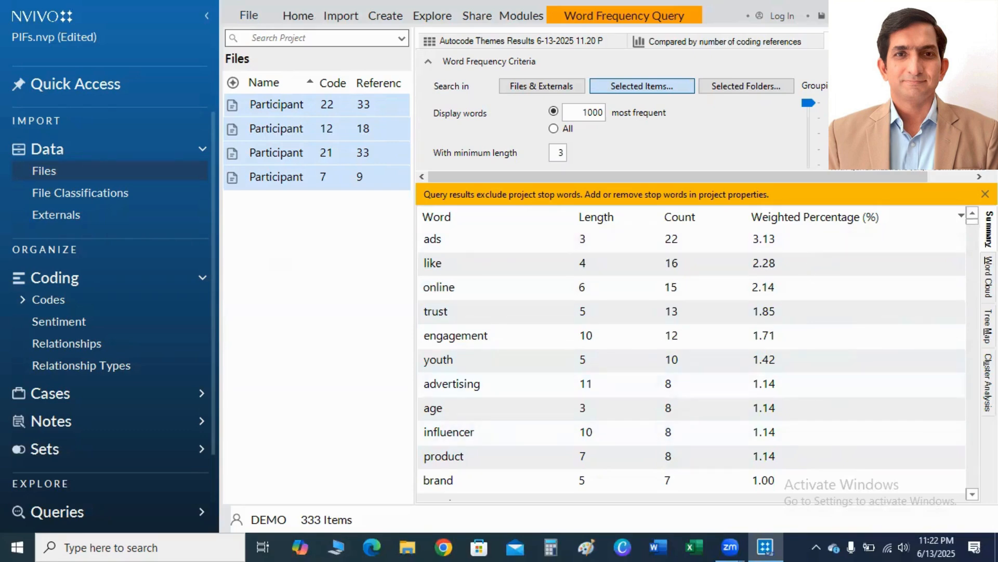
pyautogui.click(989, 277)
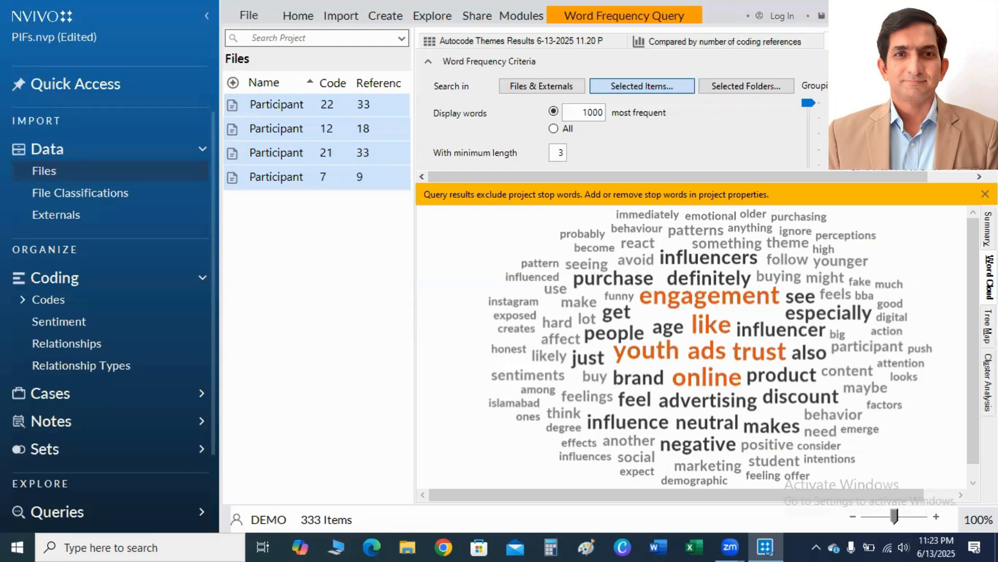
# Show the word frequency results as a tree map and select the word advertising in it
pyautogui.click(988, 326)
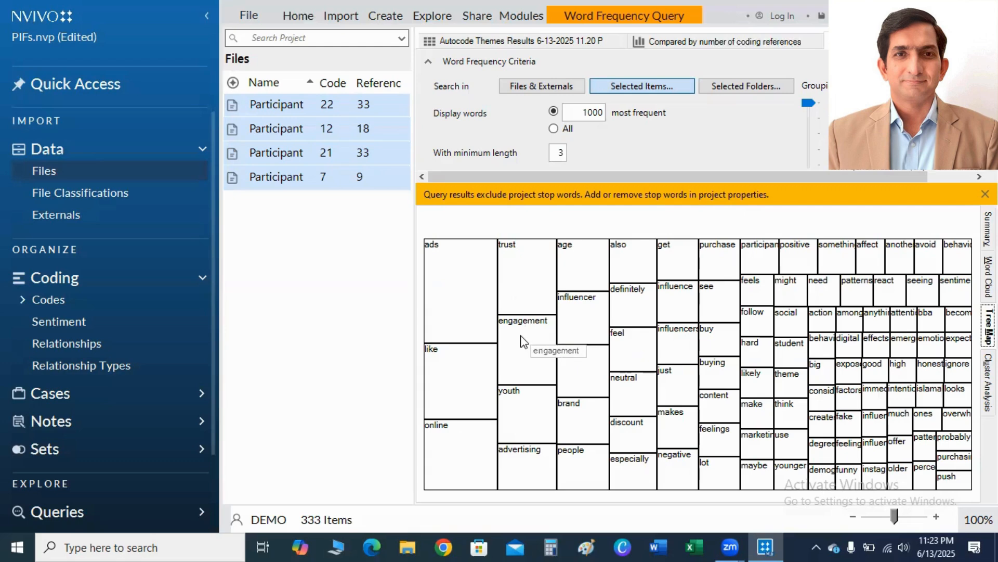
pyautogui.click(528, 473)
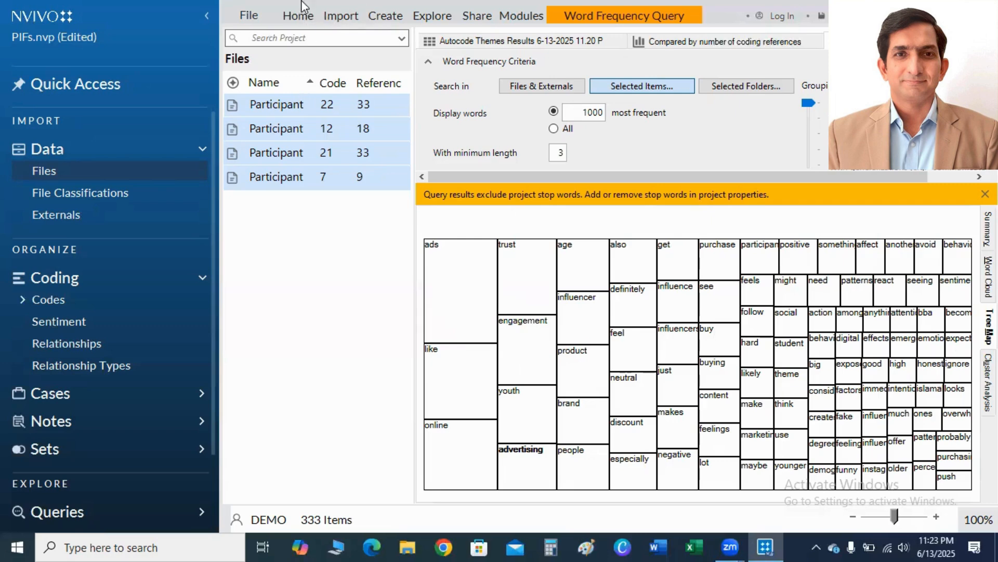
# Select the files Participant 1 to Participant 4 and start a text search query in these items
pyautogui.click(285, 127)
pyautogui.click(281, 133)
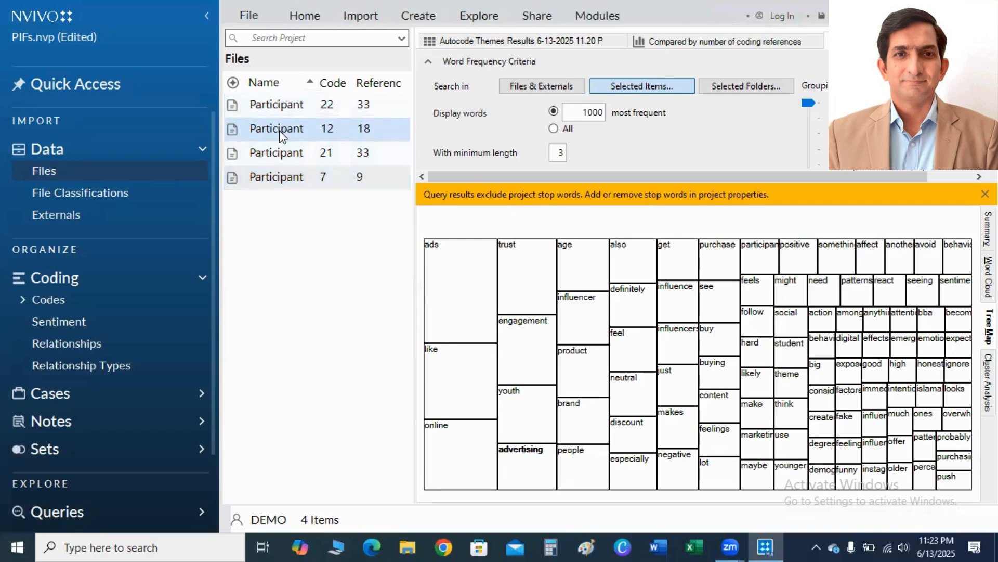
pyautogui.click(304, 259)
pyautogui.click(287, 107)
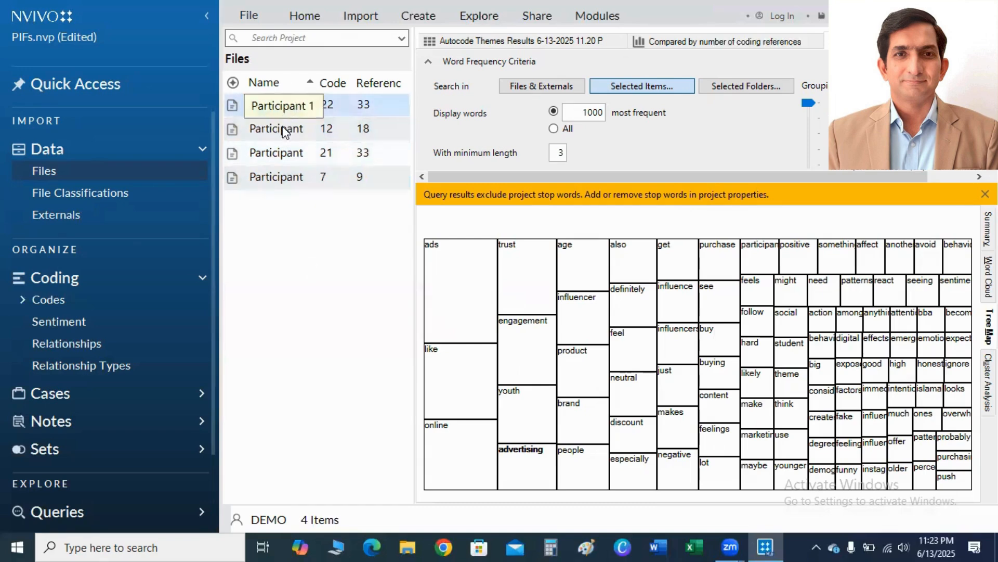
pyautogui.keyDown('ctrl'); pyautogui.click(281, 133); pyautogui.keyUp('ctrl')
pyautogui.keyDown('ctrl'); pyautogui.click(280, 153); pyautogui.keyUp('ctrl')
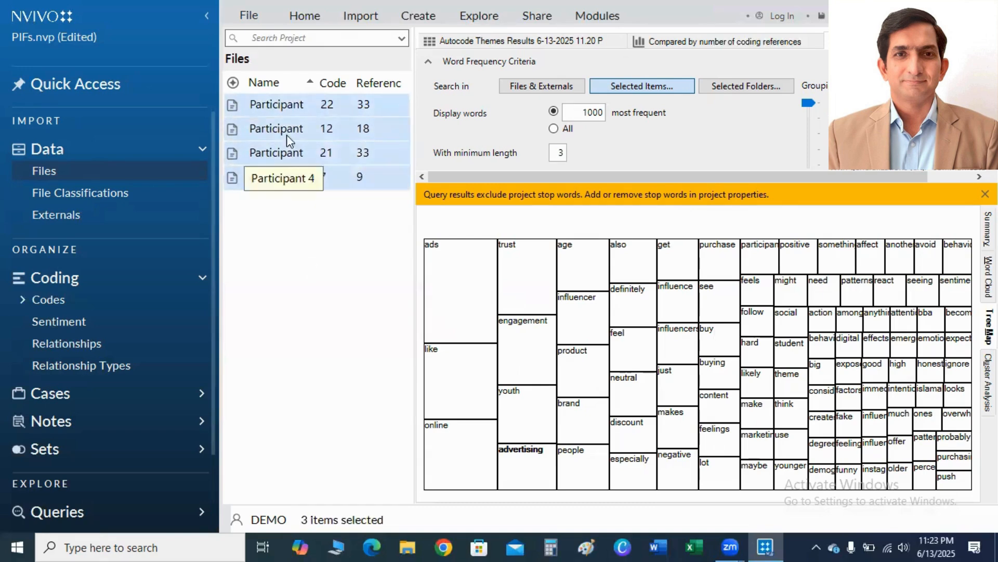
pyautogui.keyDown('ctrl'); pyautogui.click(278, 180); pyautogui.keyUp('ctrl')
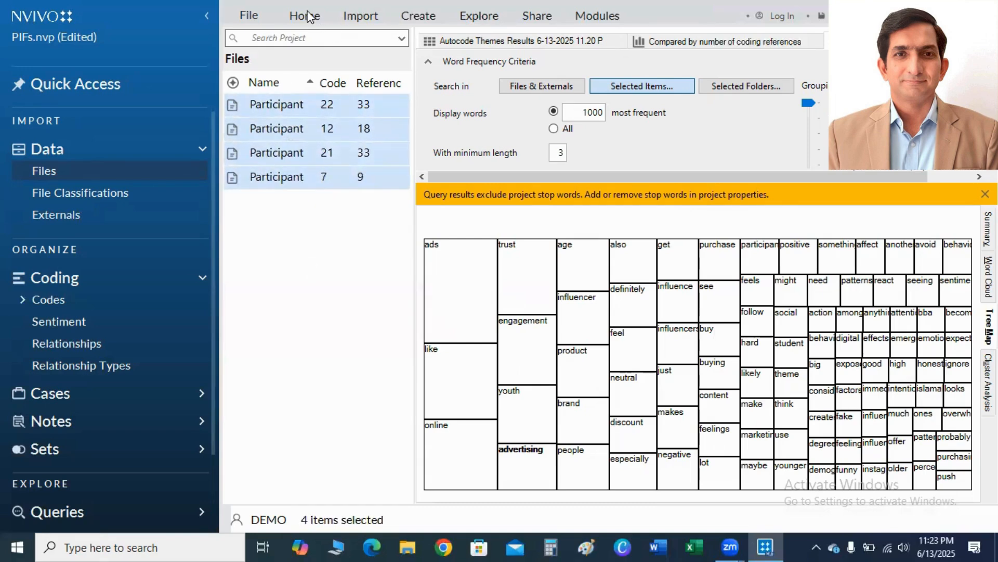
pyautogui.click(310, 17)
pyautogui.click(419, 54)
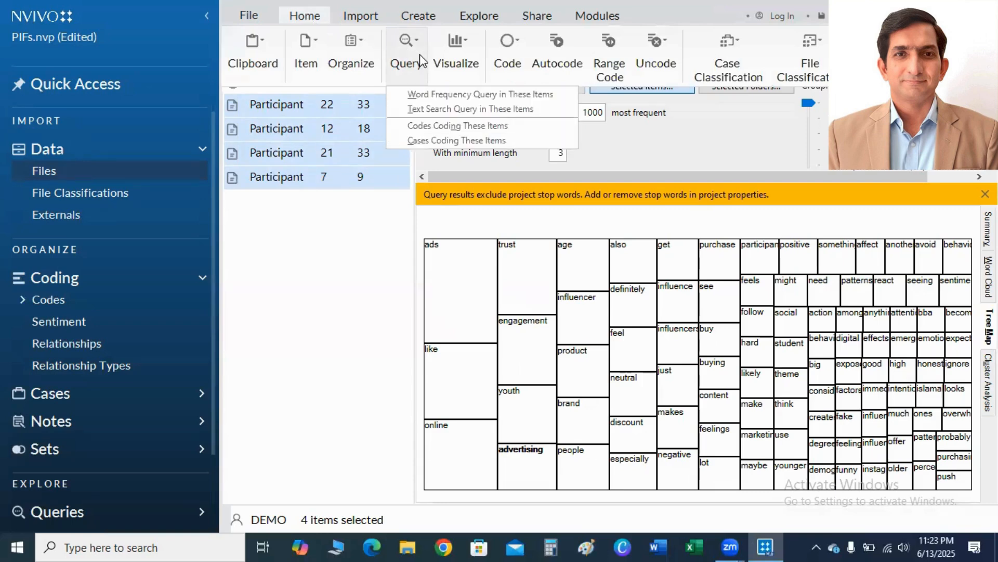
pyautogui.click(437, 109)
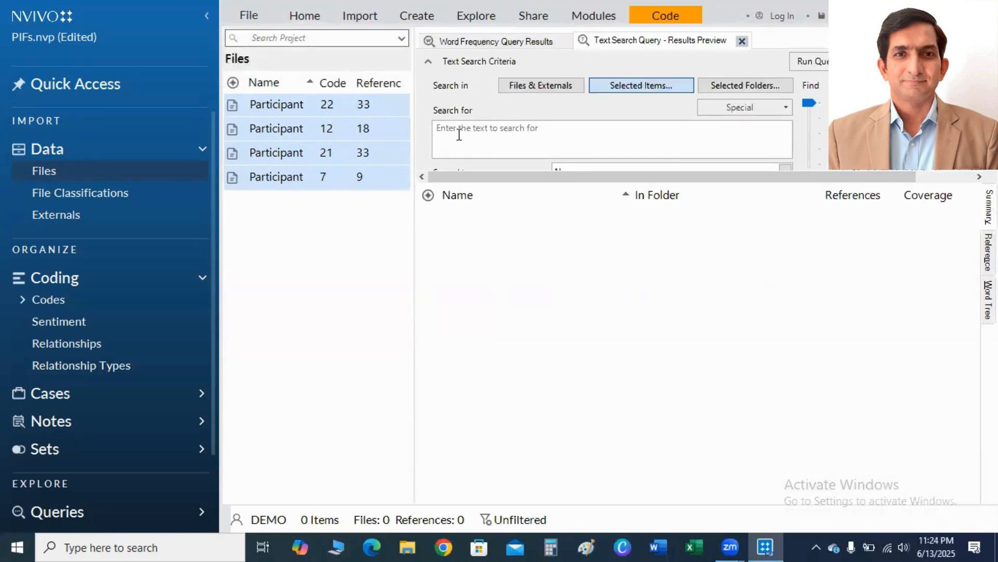
# Run the text search query on the selected files for the word Influencer
pyautogui.click(458, 135)
pyautogui.write('Influencer')
pyautogui.click(806, 63)
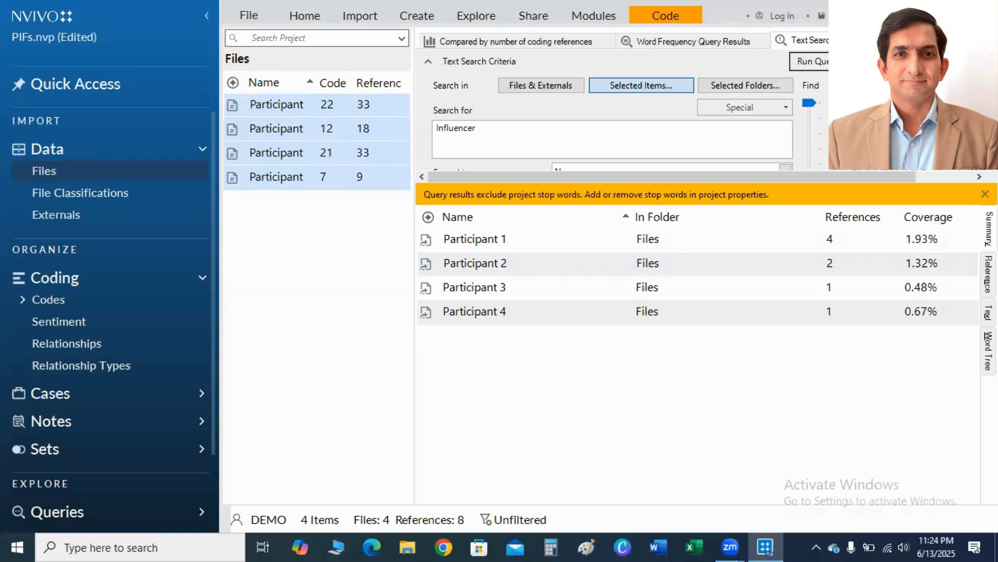
# Show the Influencer search results as a word tree and examine which participant files its root word and branches come from
pyautogui.click(988, 349)
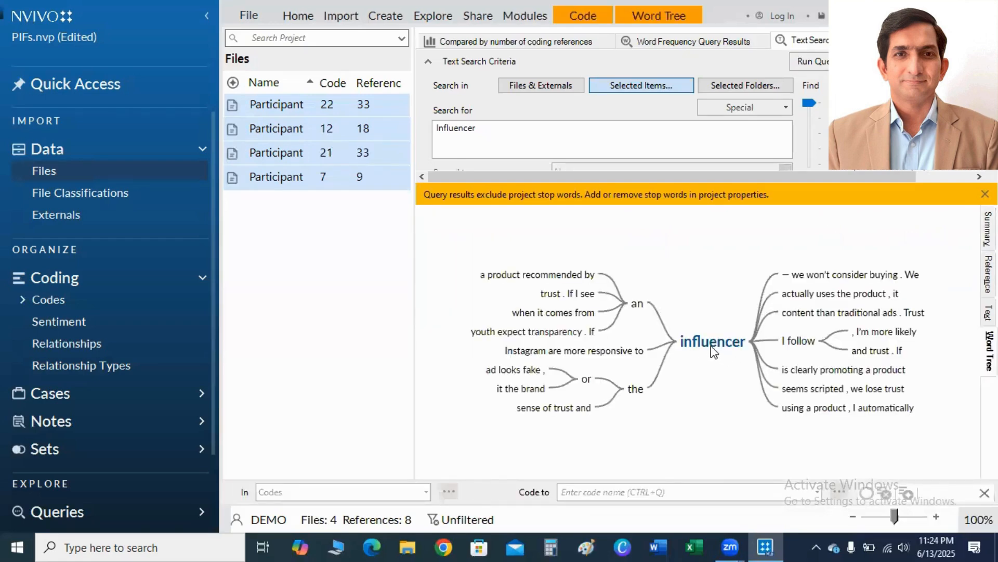
pyautogui.moveTo(724, 345)
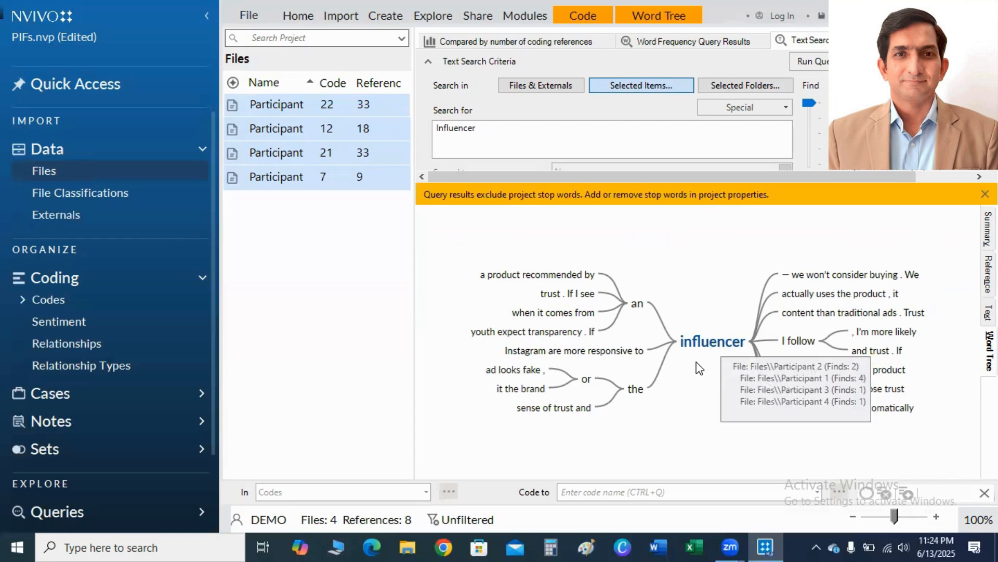
pyautogui.moveTo(815, 347)
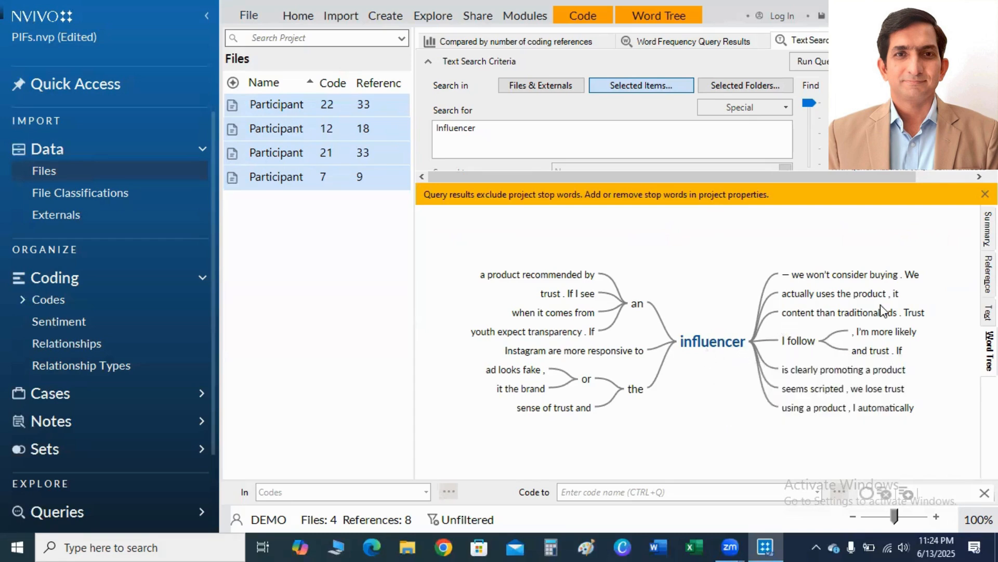
pyautogui.moveTo(918, 320)
pyautogui.moveTo(553, 410)
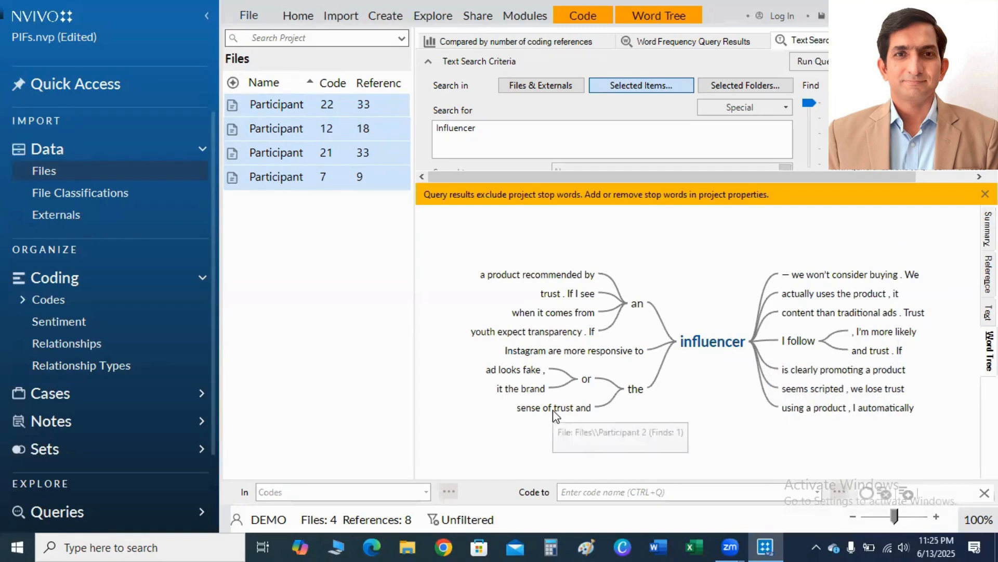